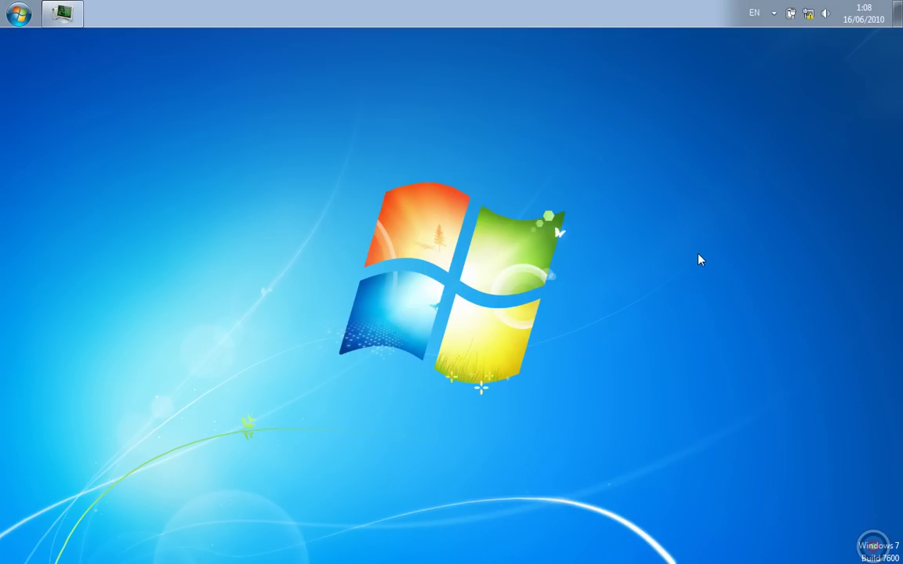
Open the Internet Protocol Version 4 (TCP/IPv4) properties of the Local Area Connection adapter.
{"action": "left_click", "coordinate": [808, 14]}
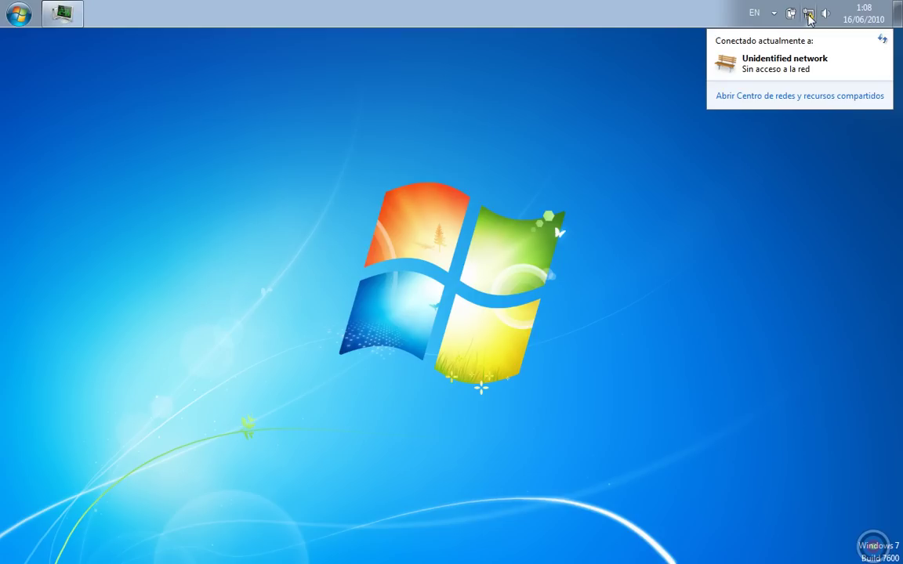
{"action": "left_click", "coordinate": [806, 97]}
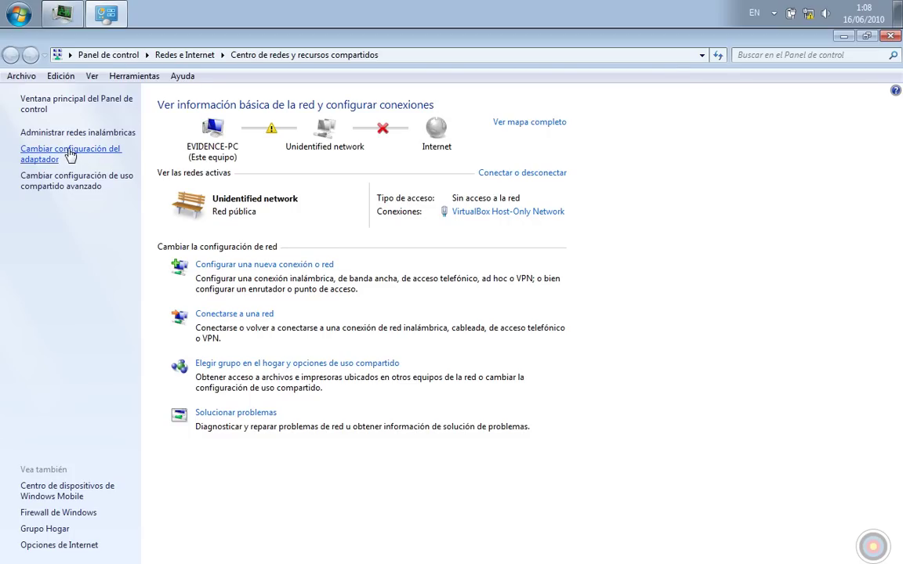
{"action": "left_click", "coordinate": [70, 156]}
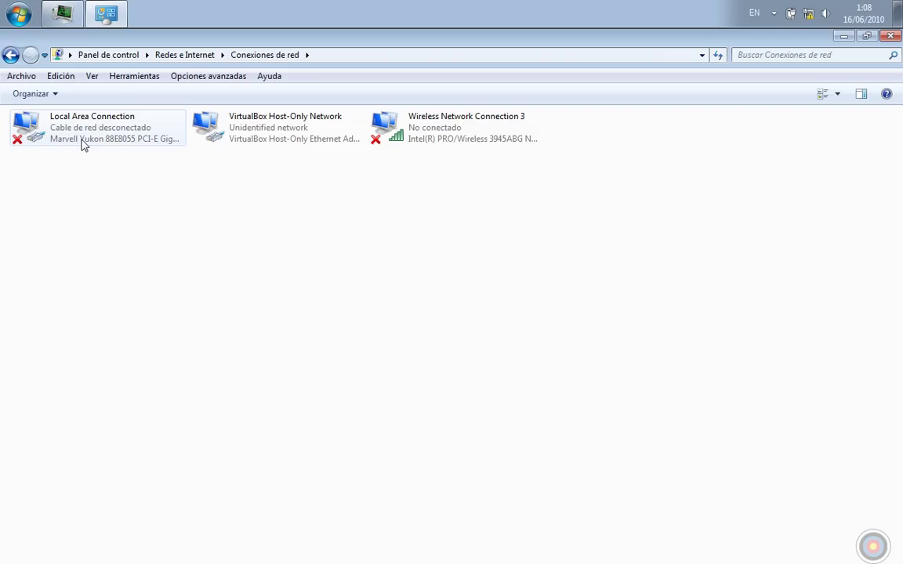
{"action": "left_click", "coordinate": [94, 139]}
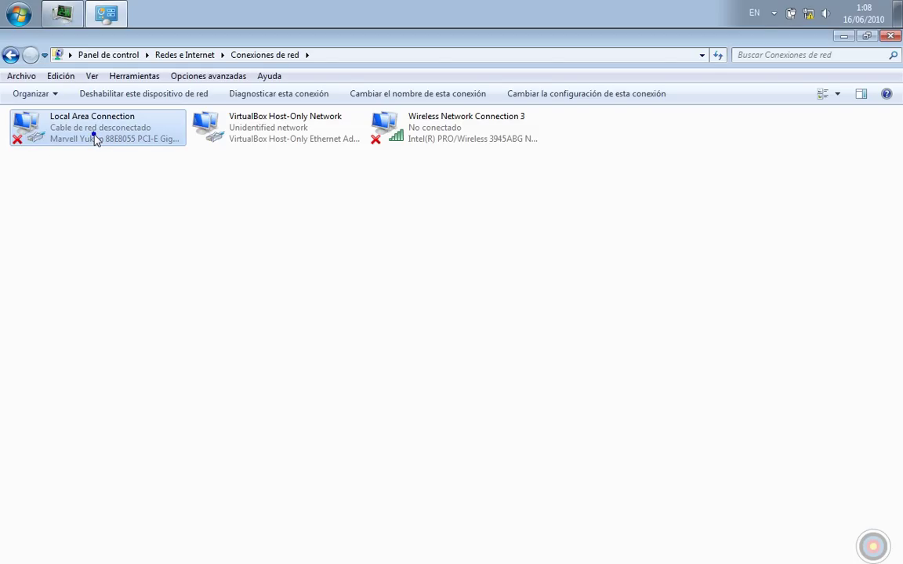
{"action": "right_click", "coordinate": [94, 139]}
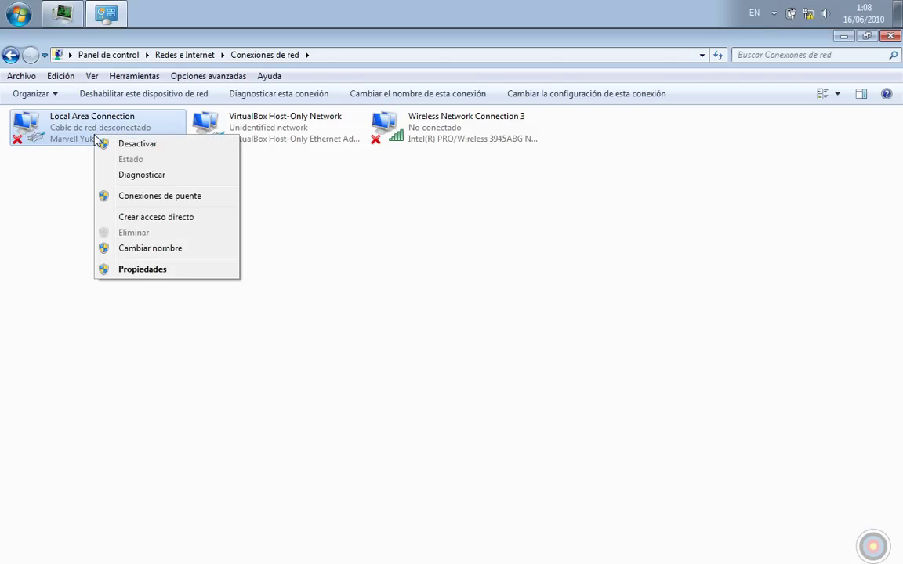
{"action": "left_click", "coordinate": [143, 270]}
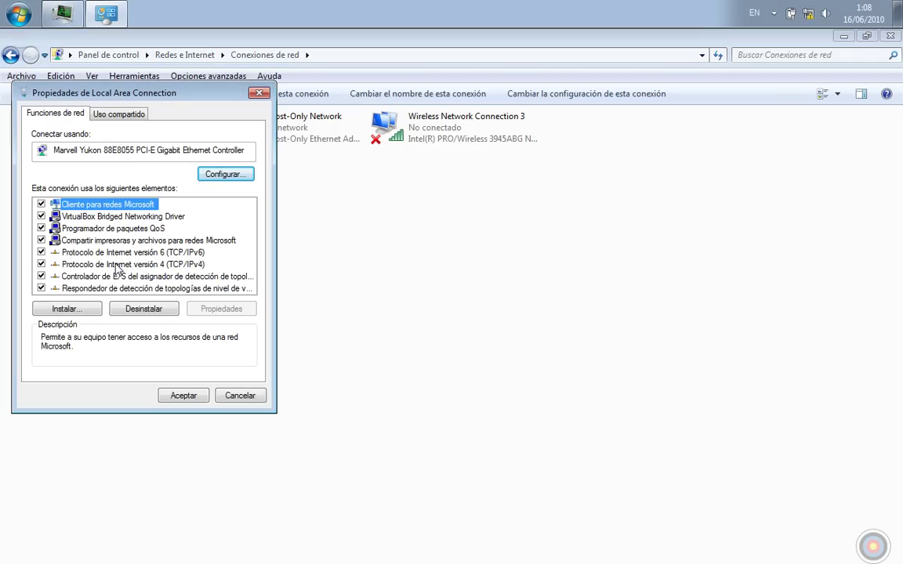
{"action": "left_click", "coordinate": [116, 268]}
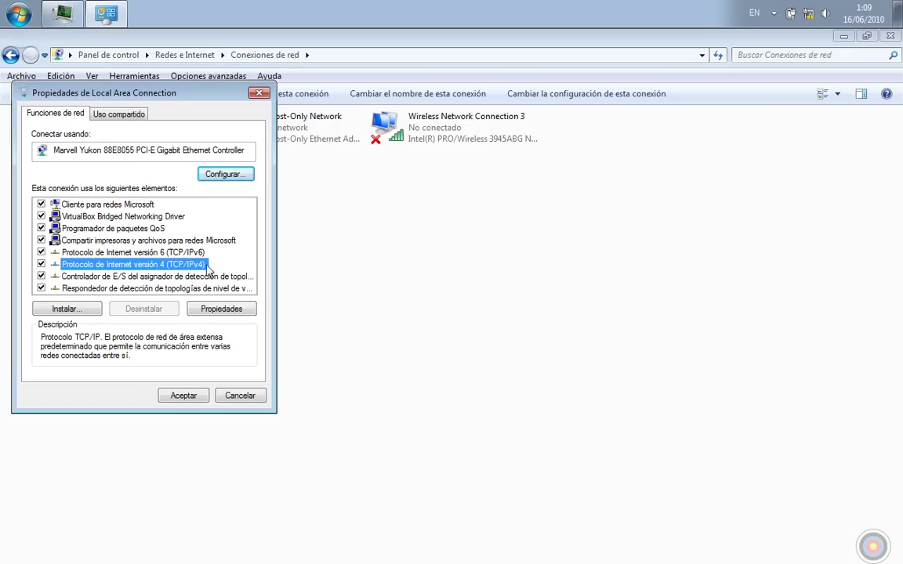
{"action": "left_click", "coordinate": [213, 309]}
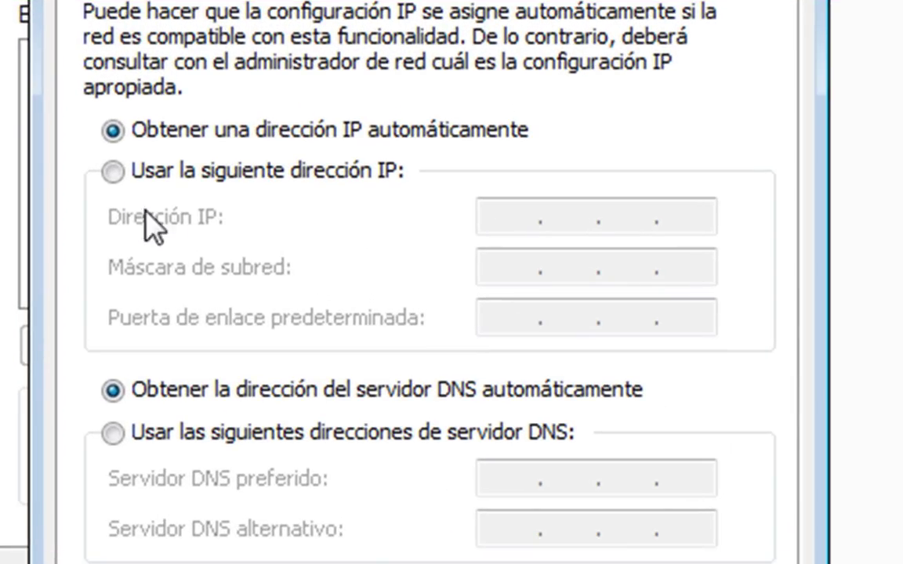
Assign the manual IP address 192.168.1.2 with subnet mask 255.255.255.0 to the connection.
{"action": "left_click", "coordinate": [112, 173]}
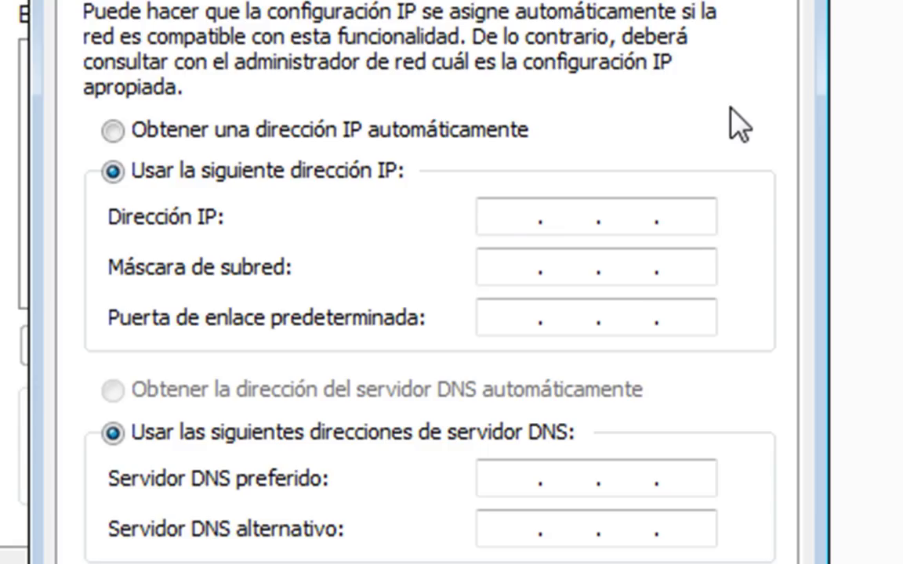
{"action": "type", "text": "192."}
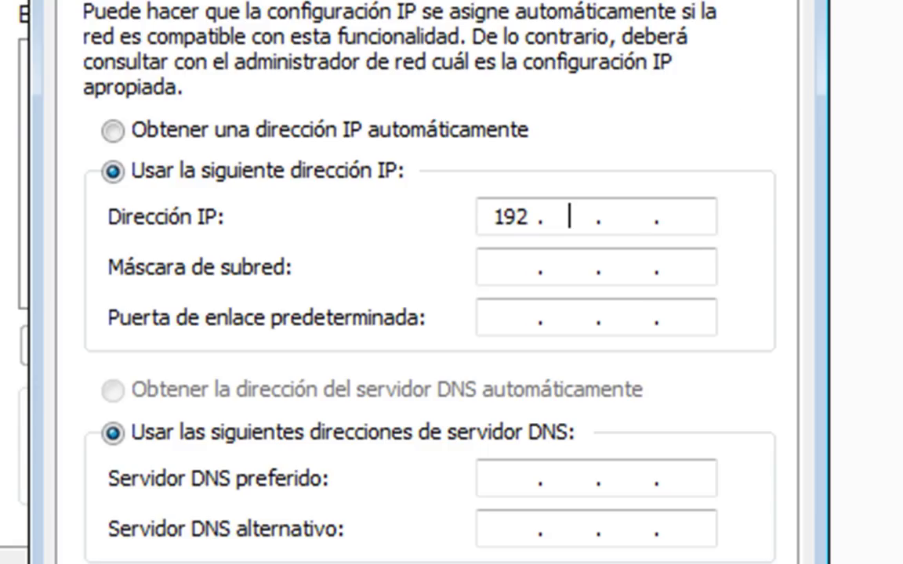
{"action": "type", "text": "168."}
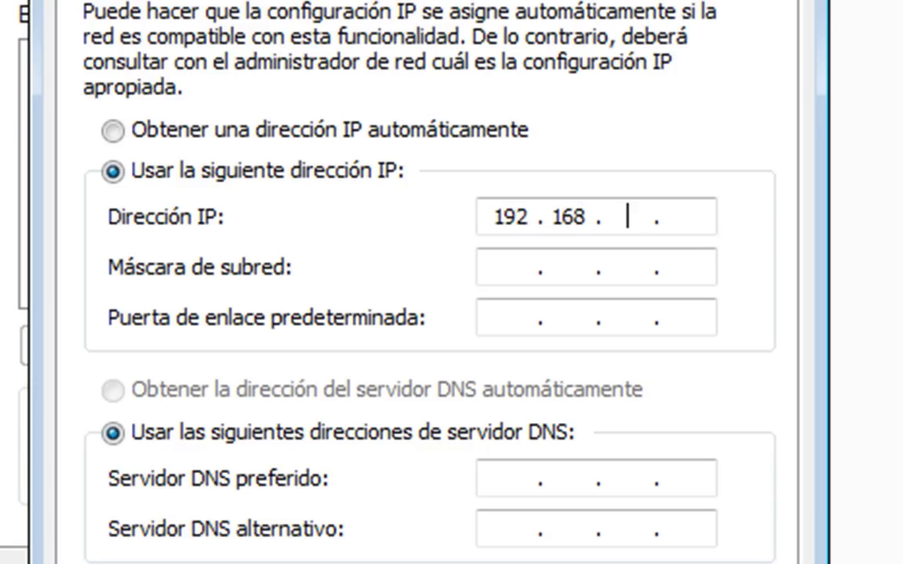
{"action": "type", "text": "1.2"}
{"action": "key", "text": "Tab"}
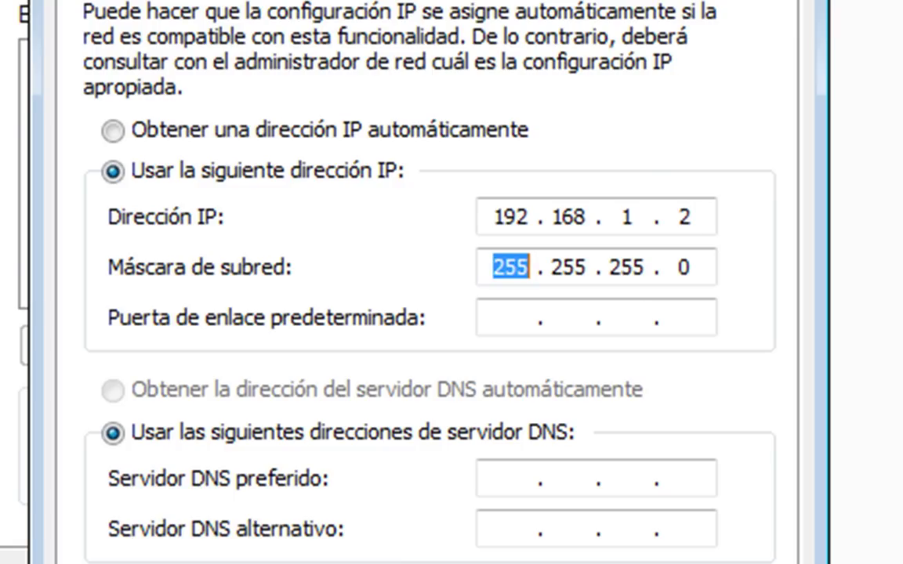
Set the default gateway to 192.168.1.1 and apply the Local Area Connection settings.
{"action": "key", "text": "Tab"}
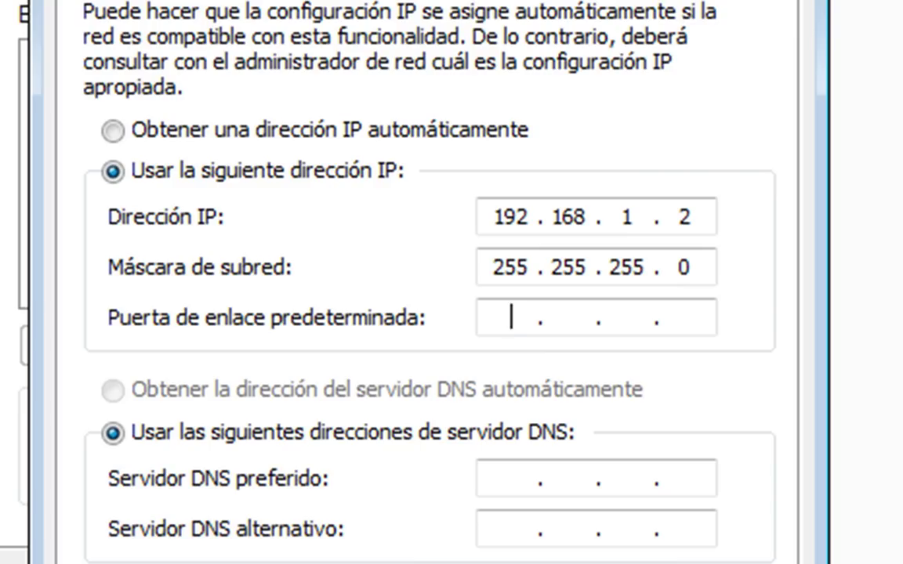
{"action": "type", "text": "192 . 16"}
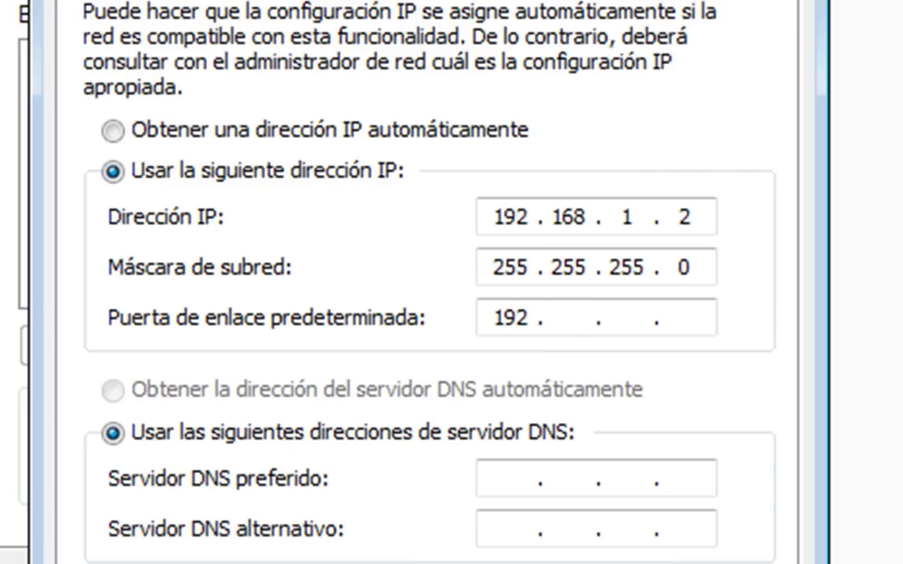
{"action": "type", "text": "8 . 1 . 1"}
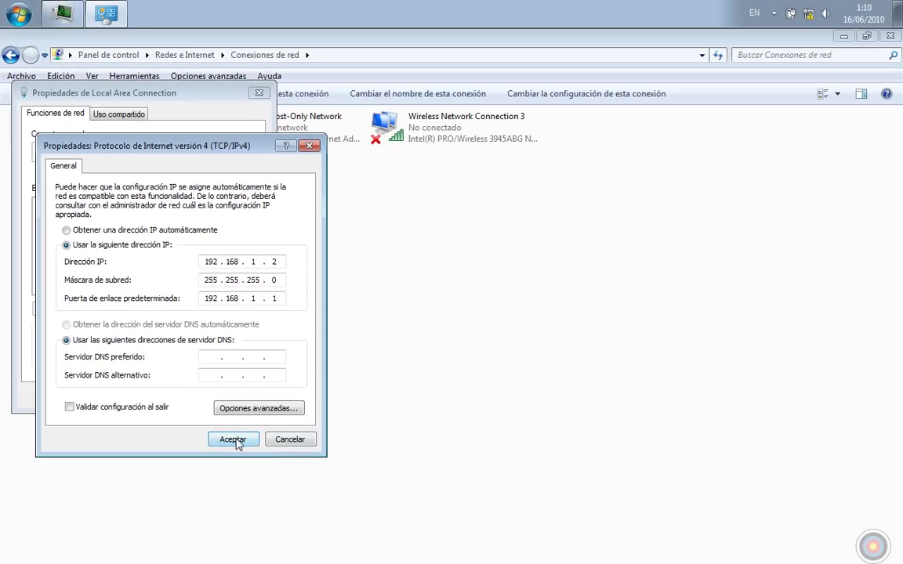
{"action": "left_click", "coordinate": [345, 528]}
{"action": "left_click", "coordinate": [183, 396]}
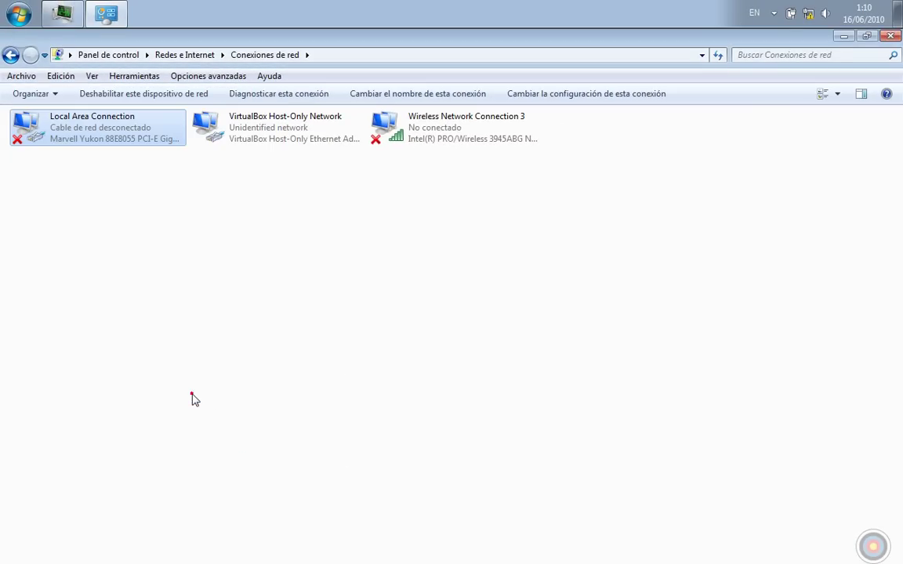
{"action": "left_click", "coordinate": [193, 398]}
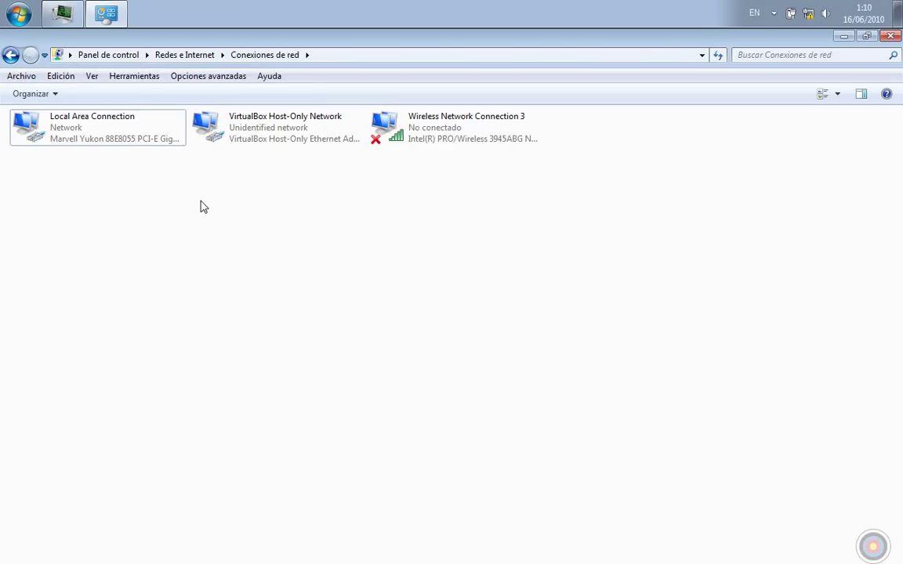
Switch to Firefox and load the router's control panel at 192.168.1.1.
{"action": "left_click", "coordinate": [30, 23]}
{"action": "left_click", "coordinate": [49, 45]}
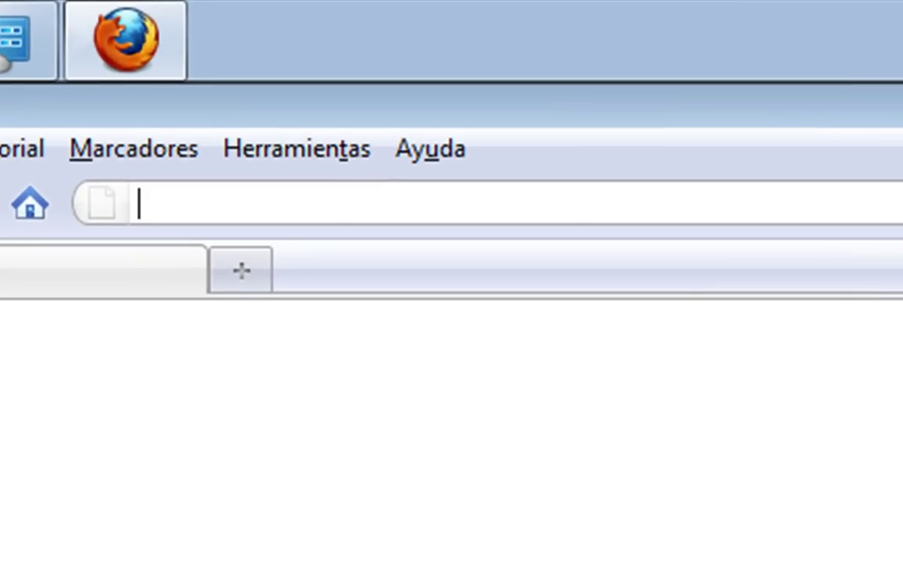
{"action": "type", "text": "192.168"}
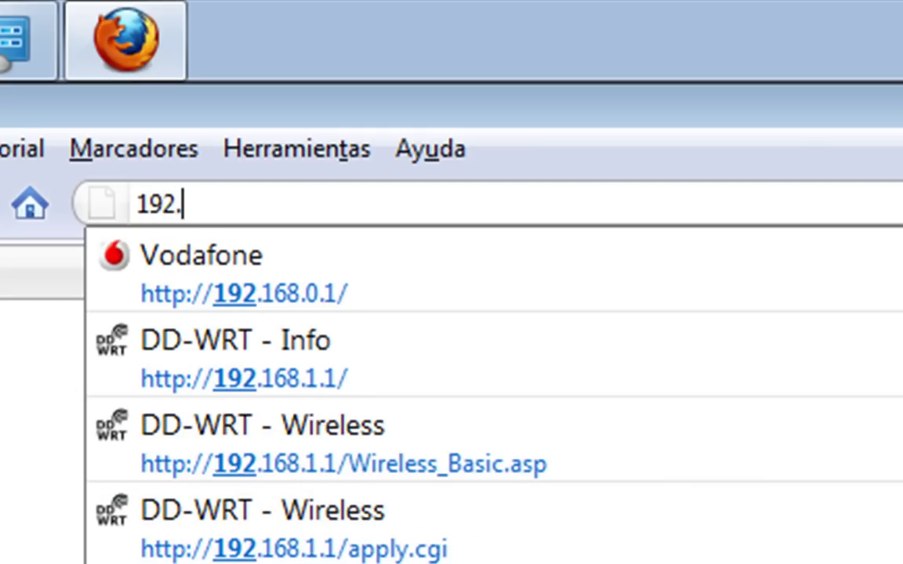
{"action": "type", "text": ".1.1"}
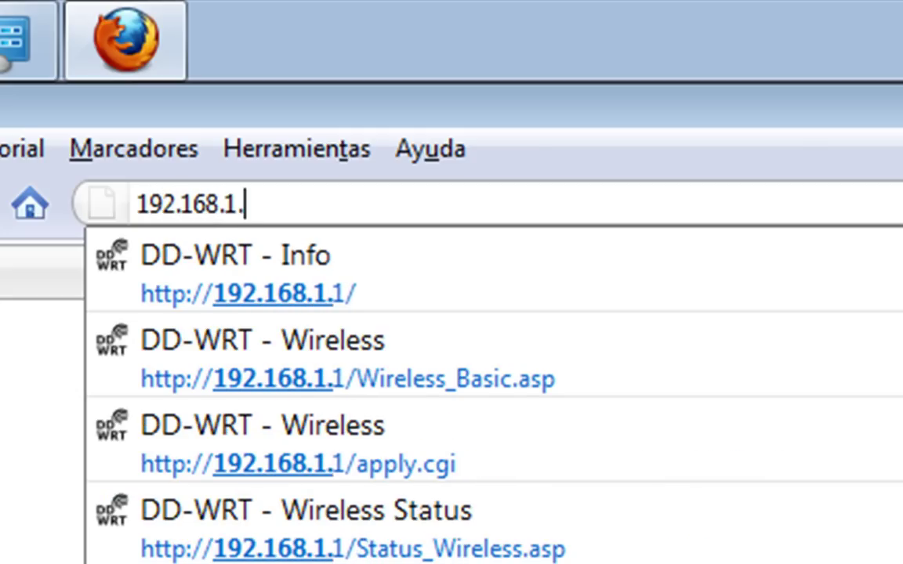
{"action": "key", "text": "Return"}
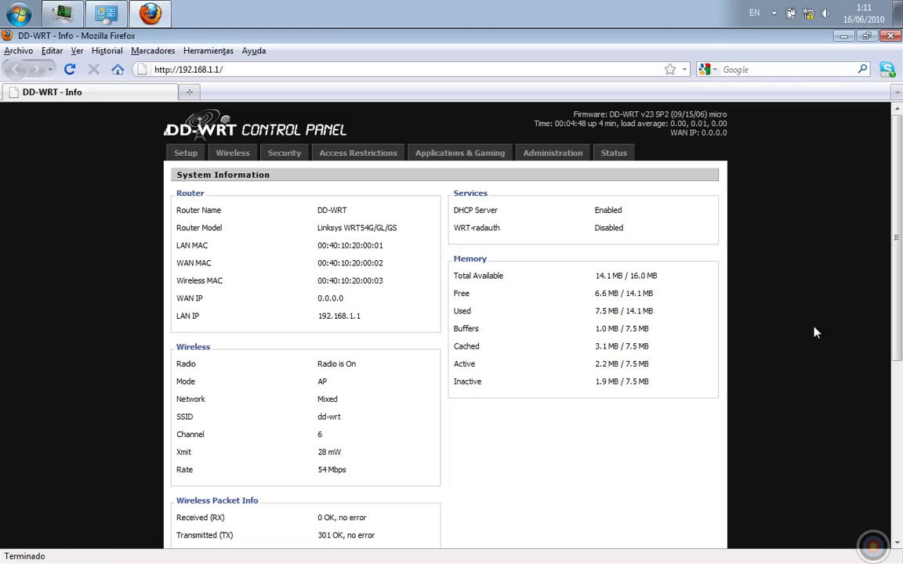
Open the router's Setup page, signing in with the prefilled username and password.
{"action": "left_click_drag", "start_coordinate": [898, 187], "coordinate": [896, 212]}
{"action": "left_click", "coordinate": [187, 155]}
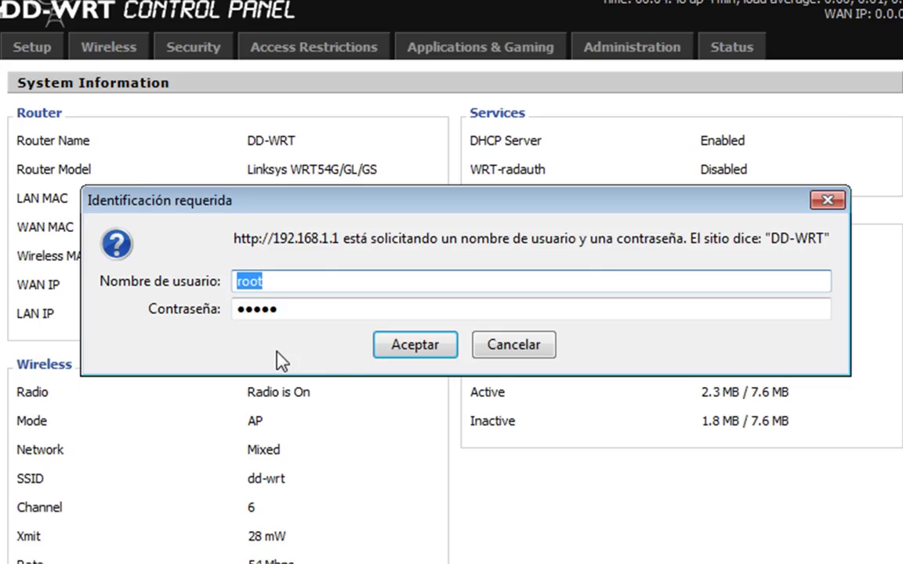
{"action": "left_click", "coordinate": [398, 350]}
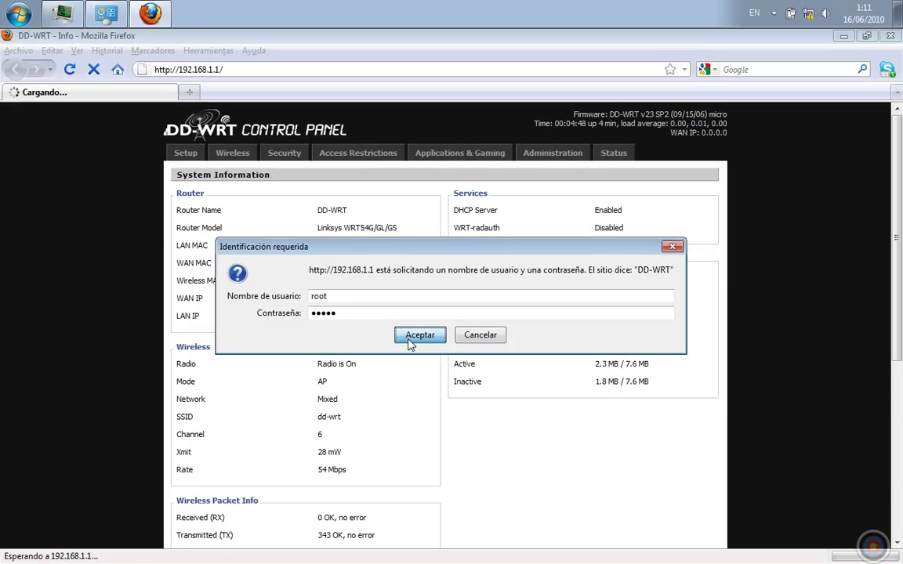
{"action": "left_click", "coordinate": [409, 344]}
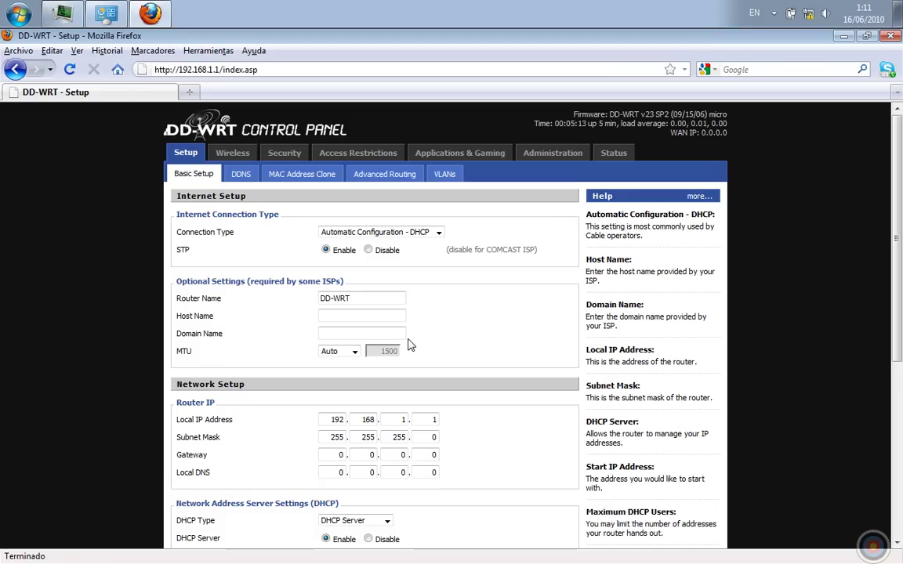
Disable the DHCP server in the router's basic setup, save the settings and review the reloaded page.
{"action": "left_click_drag", "start_coordinate": [896, 230], "coordinate": [896, 391]}
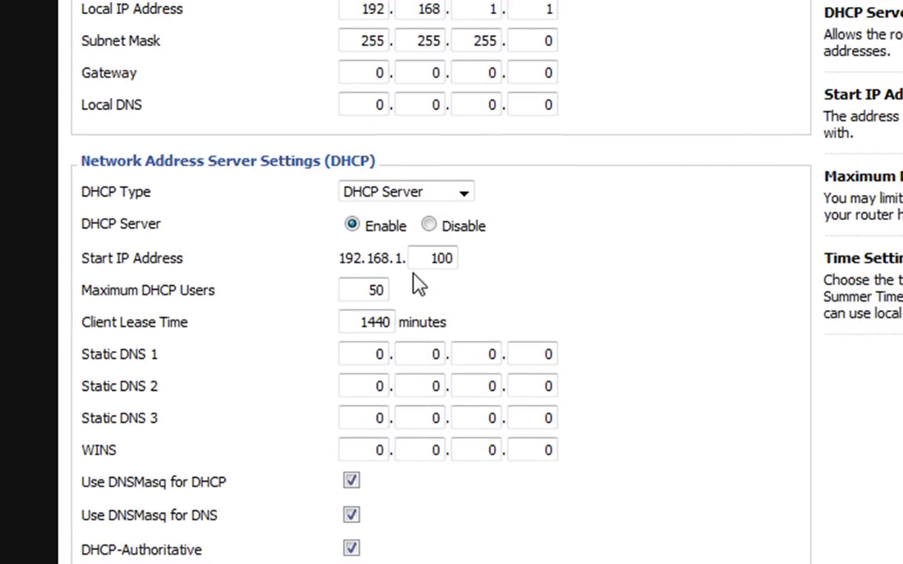
{"action": "left_click", "coordinate": [431, 229]}
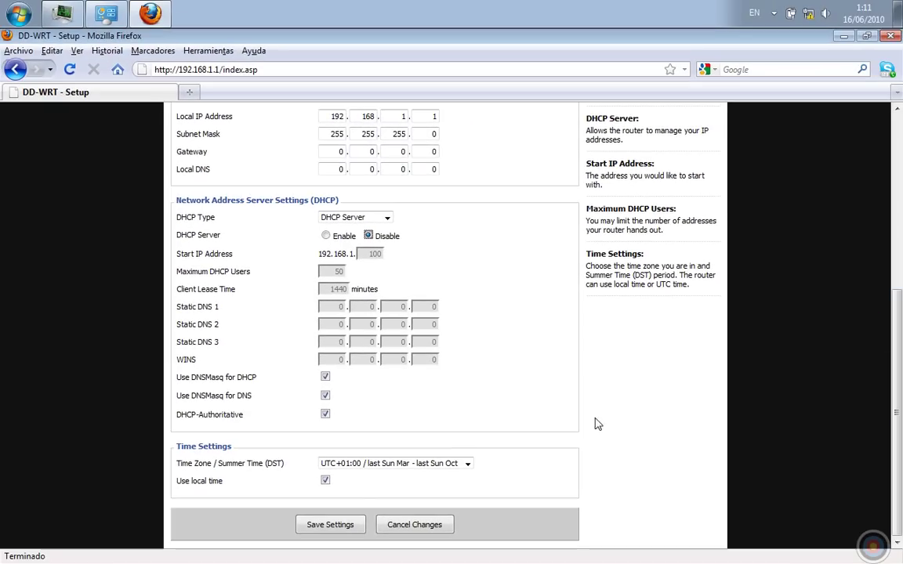
{"action": "left_click", "coordinate": [314, 527]}
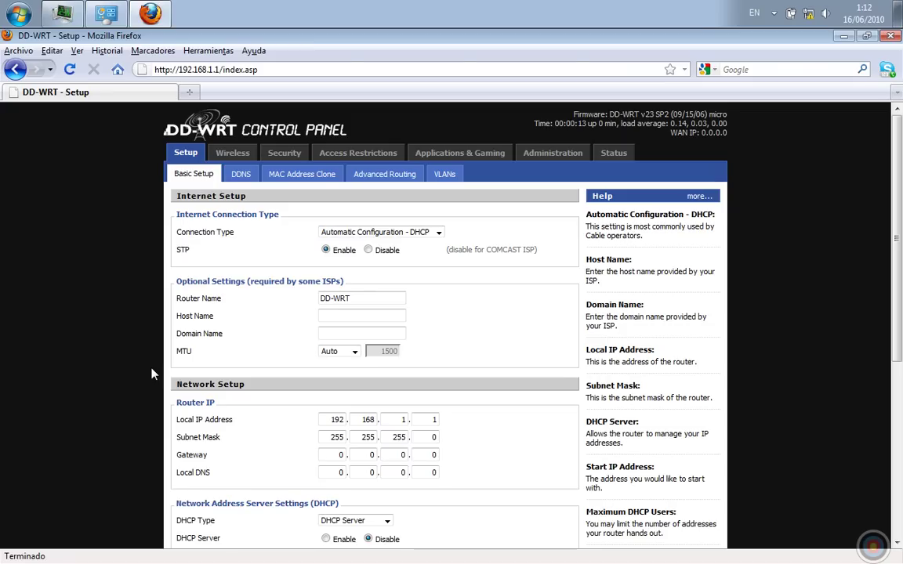
{"action": "left_click_drag", "start_coordinate": [897, 151], "coordinate": [900, 166]}
{"action": "scroll", "coordinate": [545, 261], "scroll_direction": "down", "scroll_amount": 6}
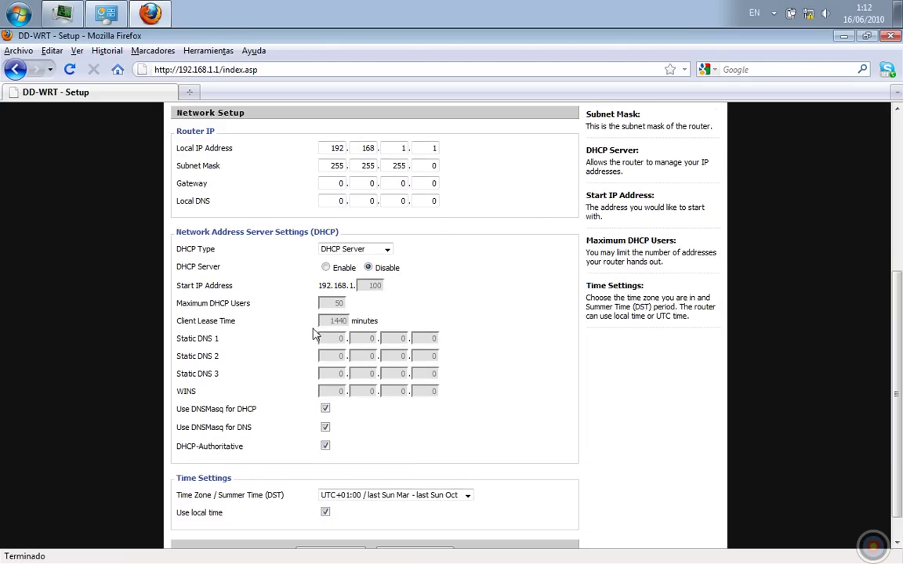
{"action": "left_click_drag", "start_coordinate": [899, 393], "coordinate": [900, 237]}
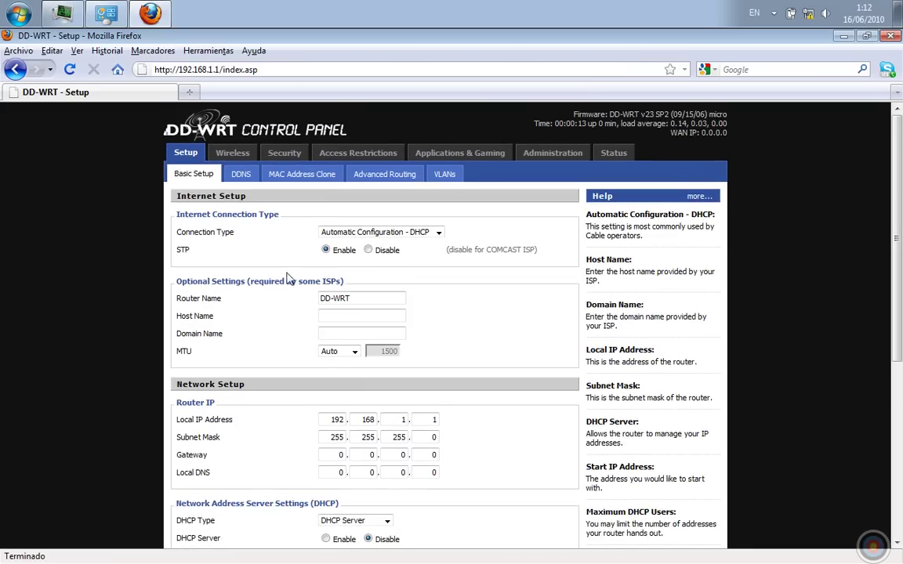
Set the router's wireless mode to Client Bridge with the wireless network mode kept at Mixed, and save the wireless basic settings.
{"action": "left_click", "coordinate": [241, 156]}
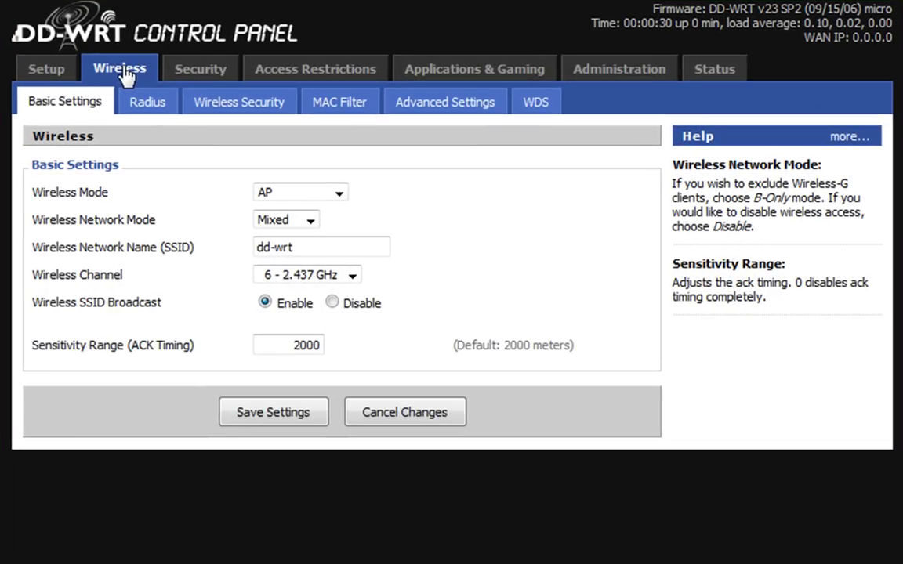
{"action": "left_click", "coordinate": [339, 194]}
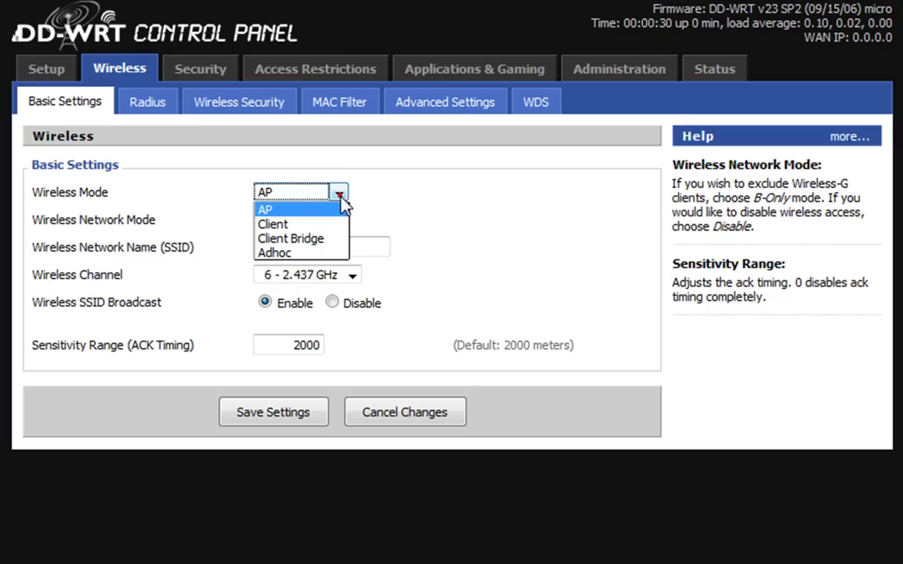
{"action": "left_click", "coordinate": [332, 239]}
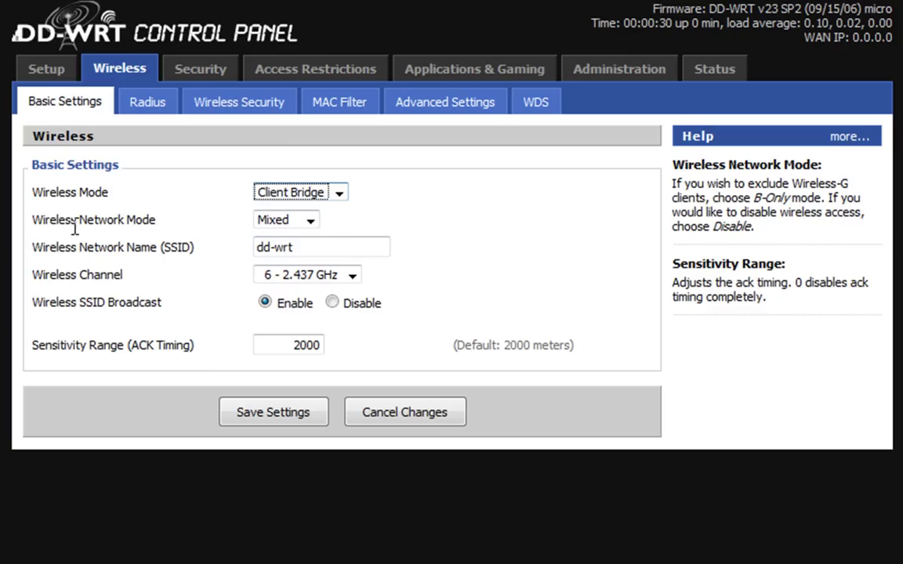
{"action": "left_click", "coordinate": [311, 223]}
{"action": "left_click", "coordinate": [310, 223]}
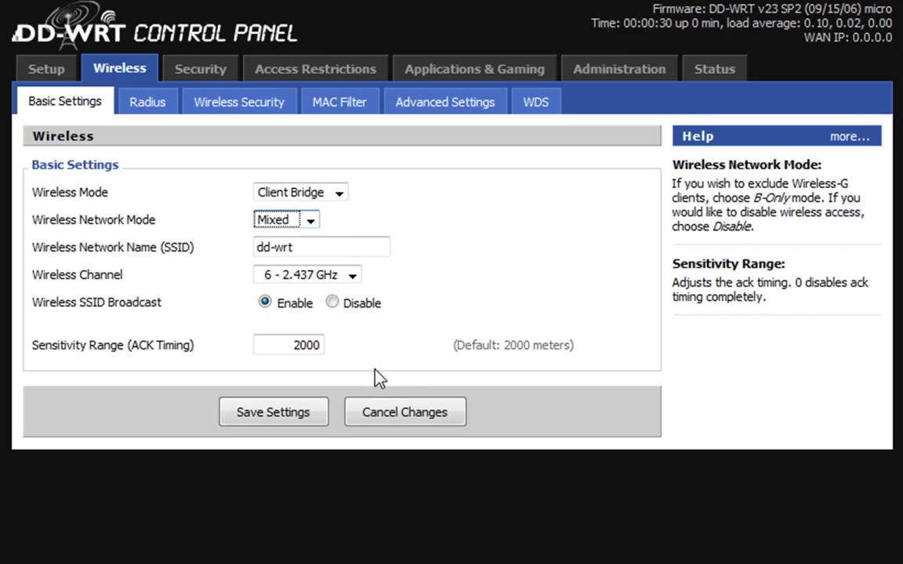
{"action": "left_click", "coordinate": [311, 222]}
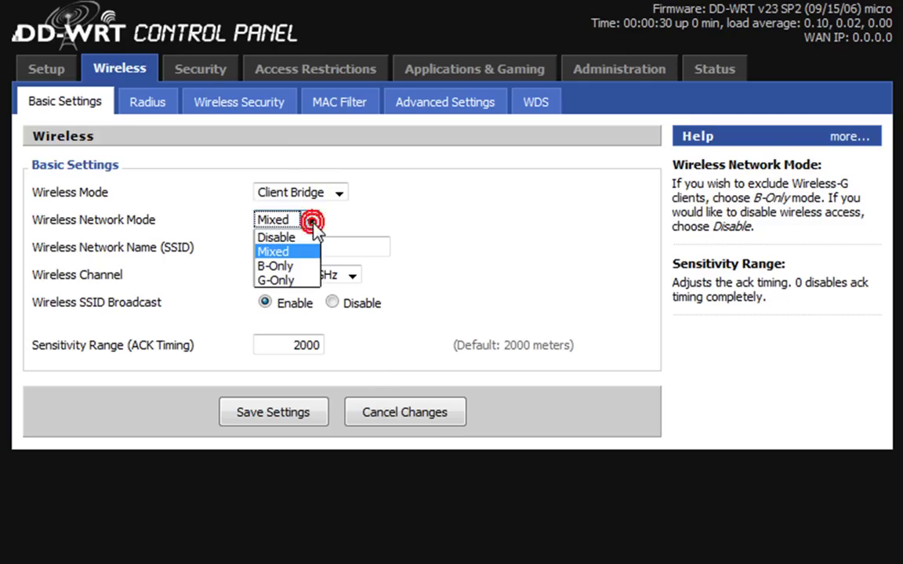
{"action": "left_click", "coordinate": [312, 225]}
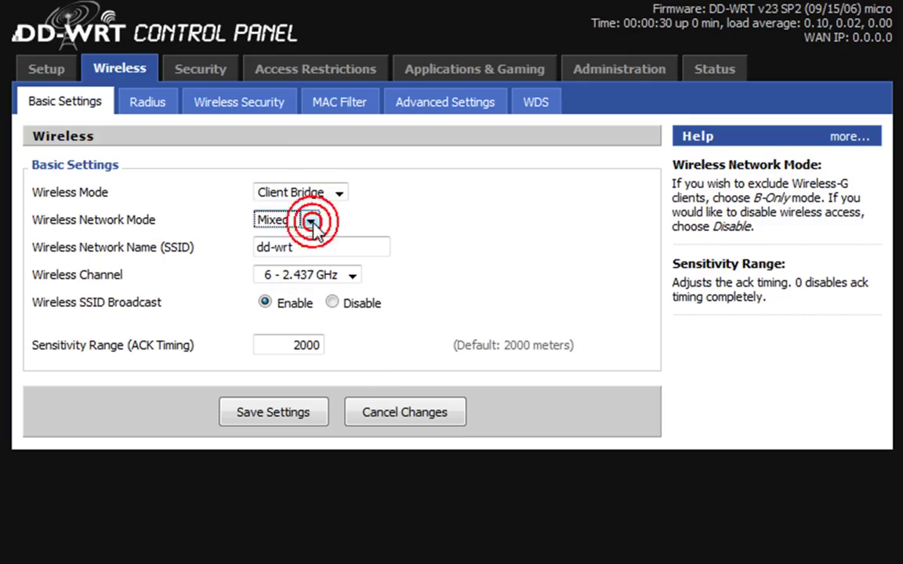
{"action": "left_click", "coordinate": [282, 415]}
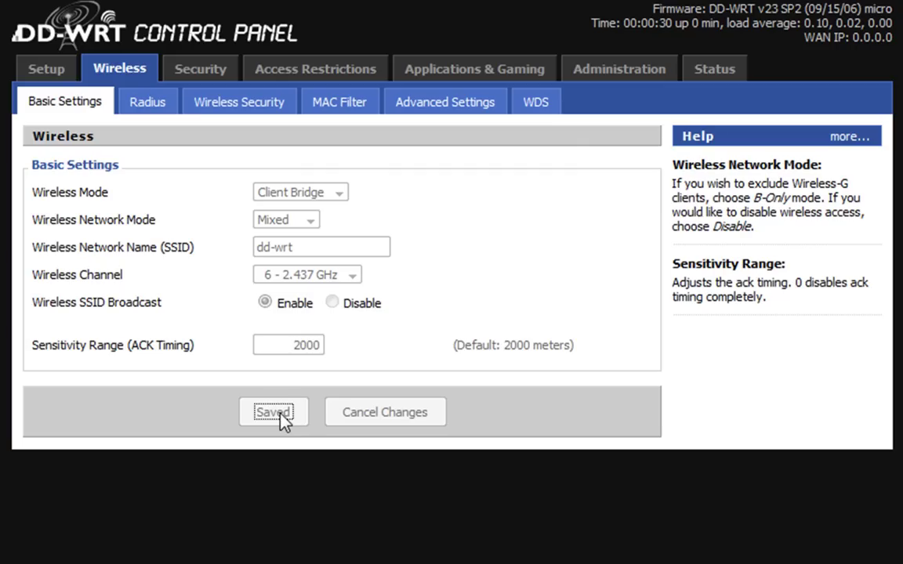